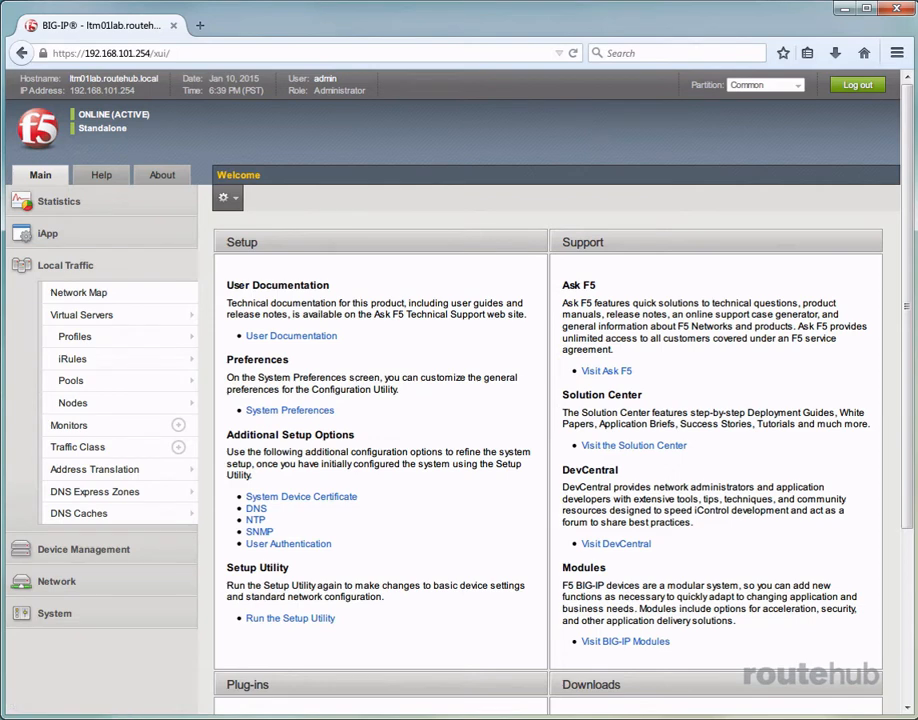
# Open Pool_HTTP1 from the local traffic pools, review its available health monitors, and show its members.
pyautogui.click(70, 380)
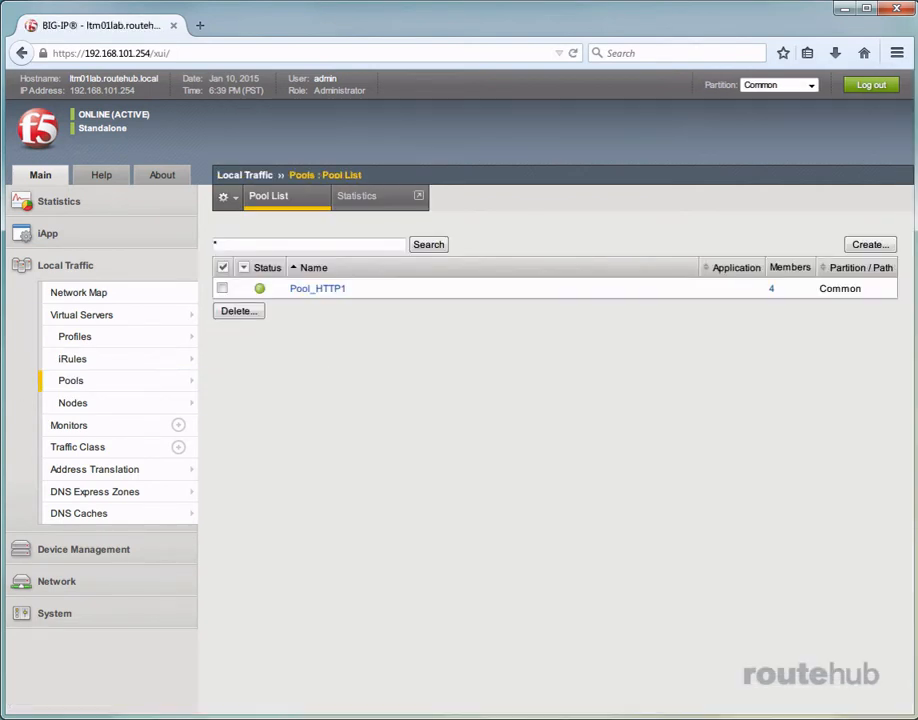
pyautogui.click(328, 290)
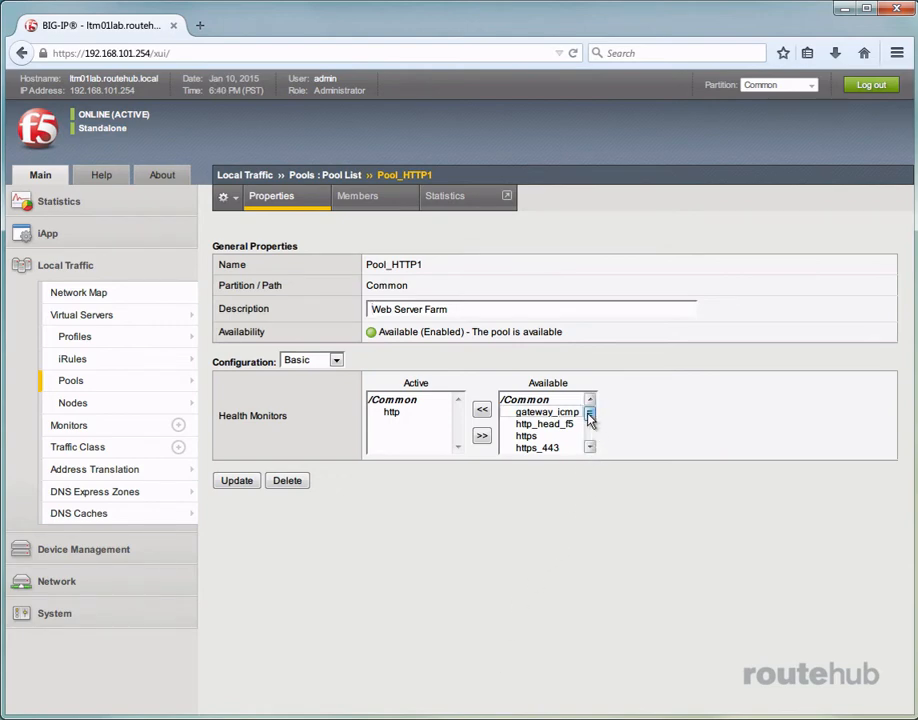
pyautogui.moveTo(590, 413)
pyautogui.mouseDown()
pyautogui.moveTo(591, 434)
pyautogui.moveTo(588, 412)
pyautogui.mouseUp()
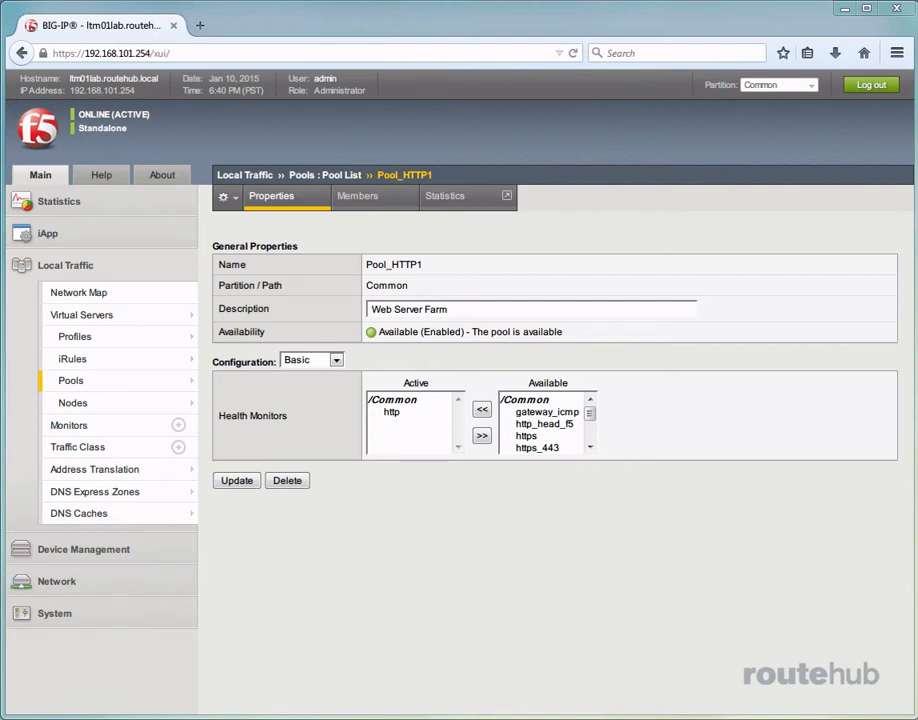
pyautogui.click(365, 200)
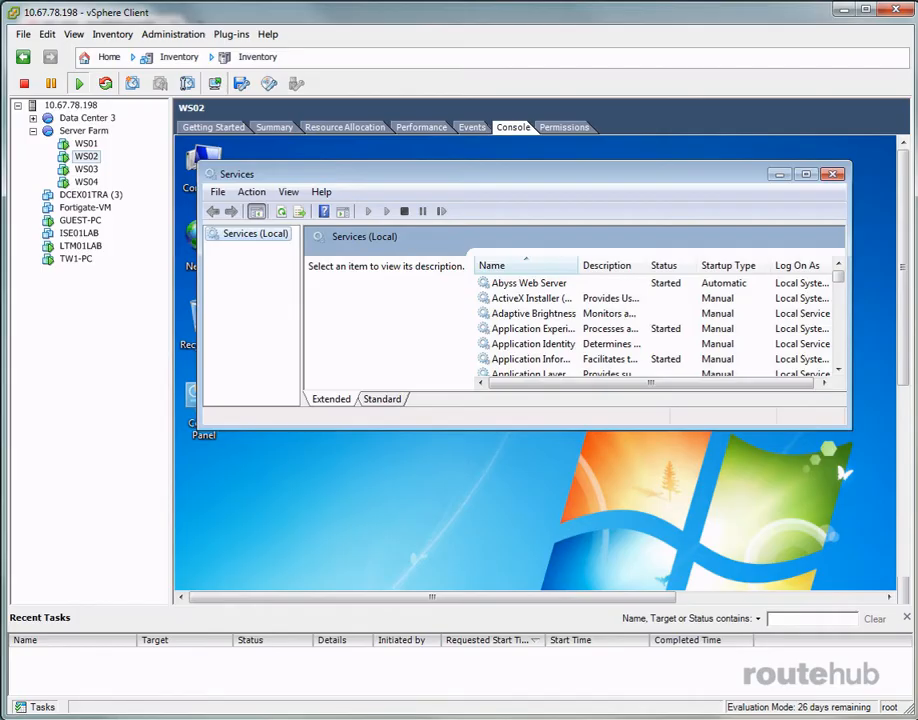
# In the vSphere Client console of WS02, stop the Abyss Web Server service.
pyautogui.click(527, 284)
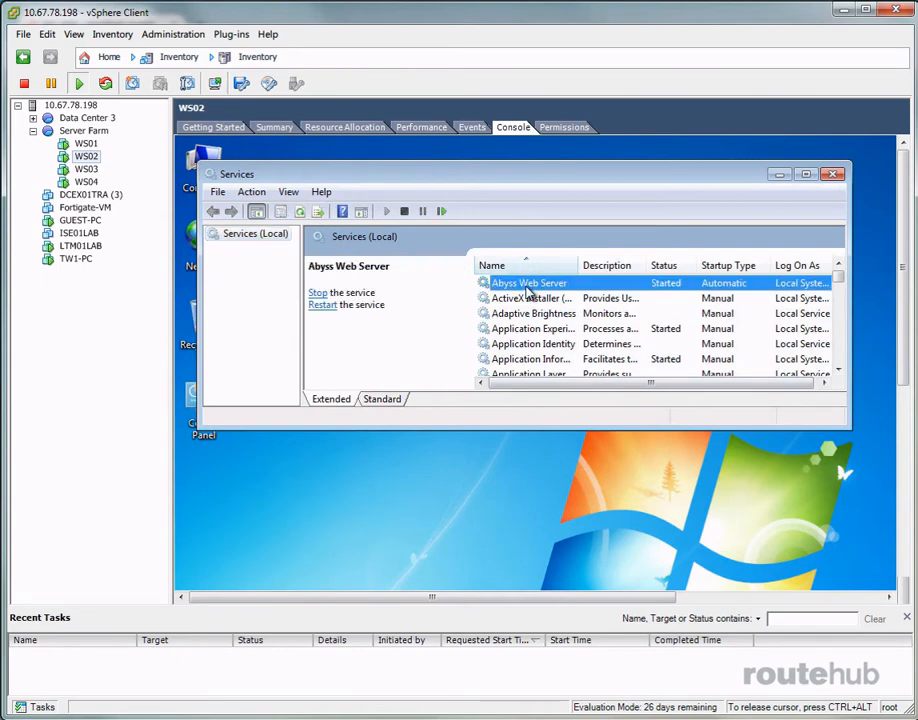
pyautogui.click(404, 211)
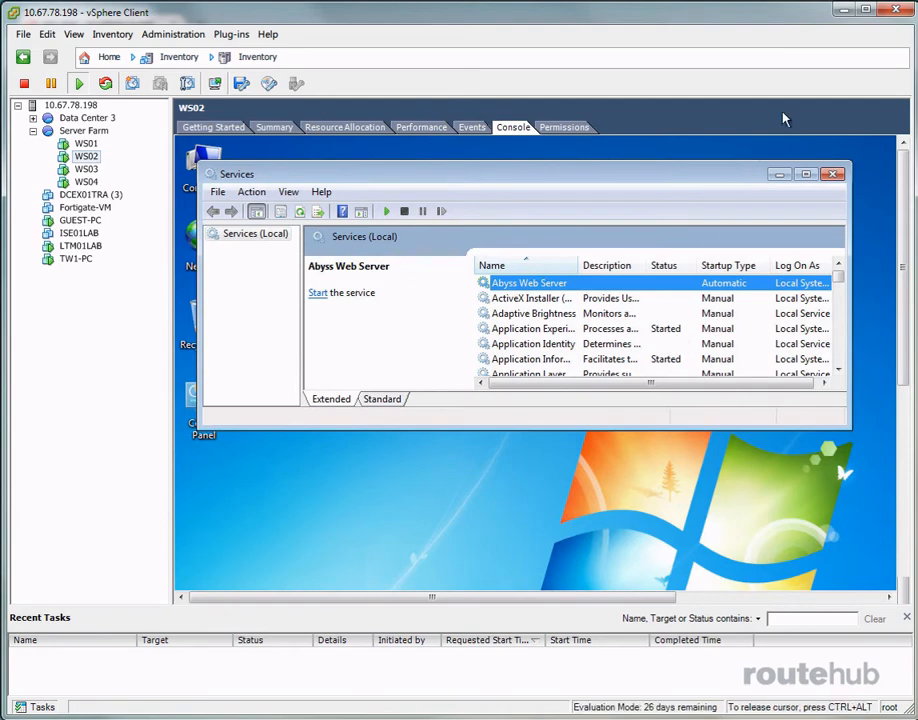
# Return to the BIG-IP page and reload the Pool_HTTP1 member list to check the members' status.
pyautogui.click(841, 12)
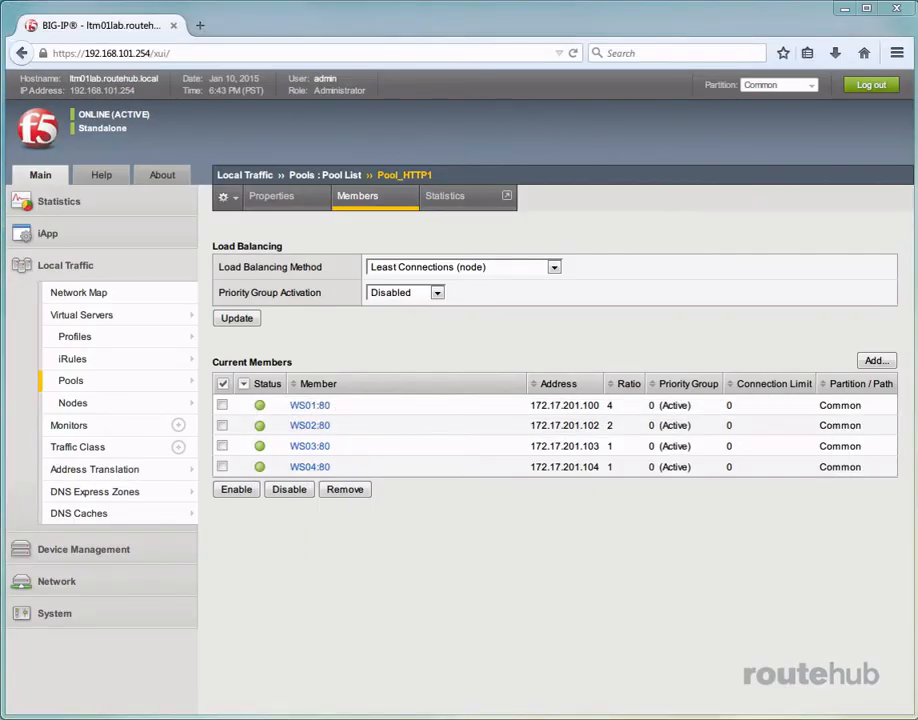
pyautogui.rightClick(412, 585)
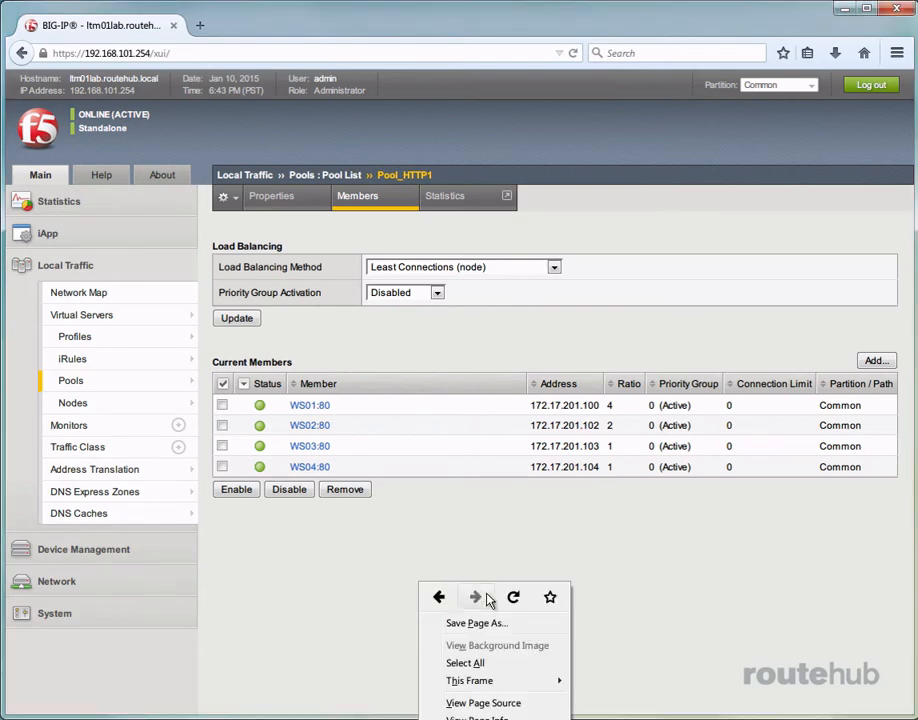
pyautogui.click(510, 596)
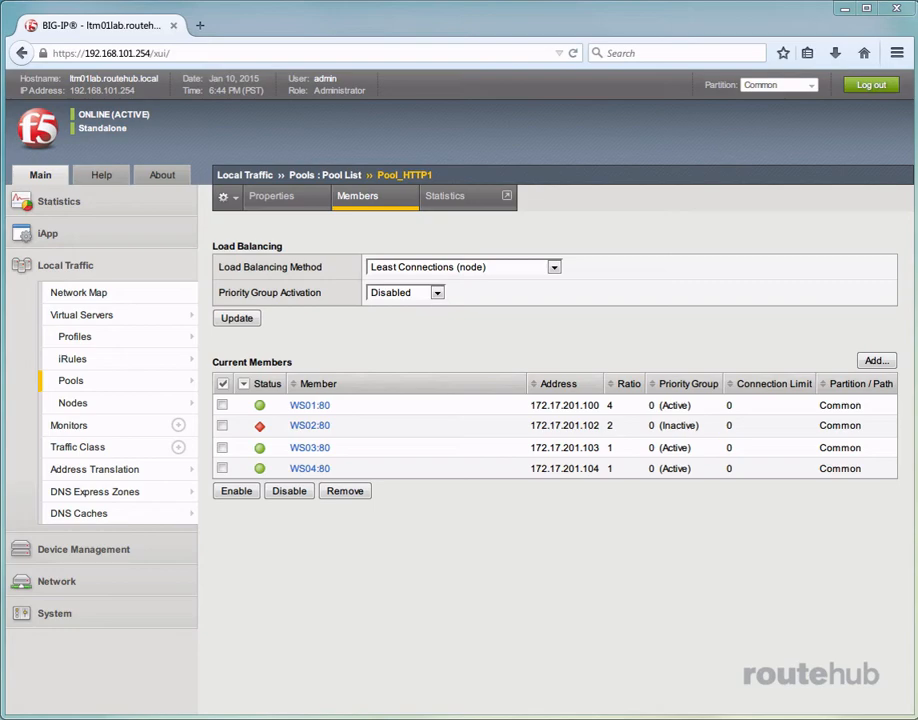
# In the SecureCRT terminal, rerun the previous command to send web requests, and move the terminal out of the way.
pyautogui.moveTo(300, 715); pyautogui.dragTo(392, 73)
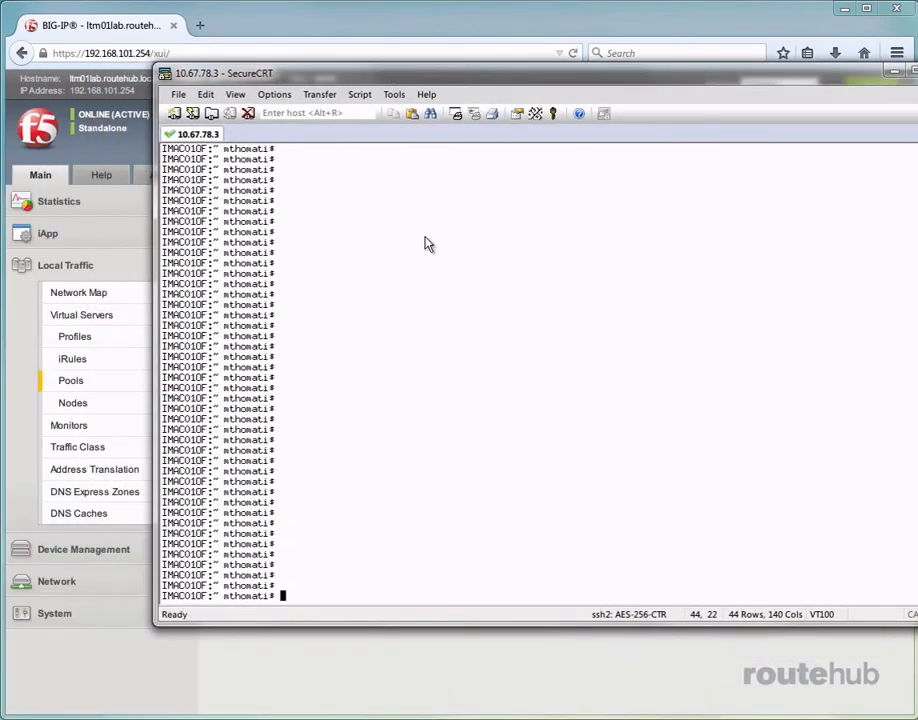
pyautogui.press('Up')
pyautogui.press('Return')
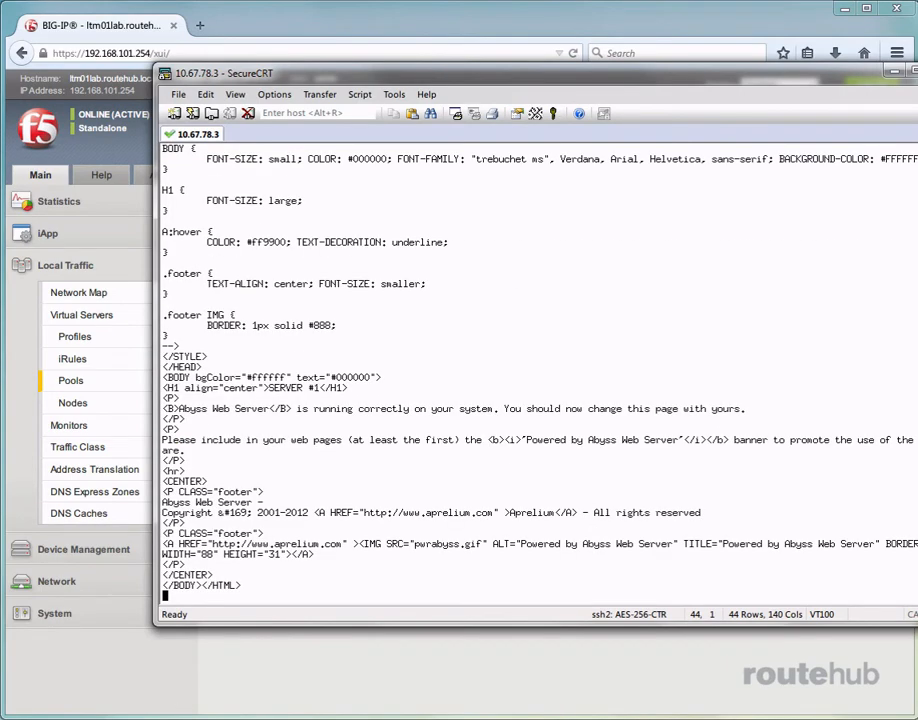
pyautogui.press('Up')
pyautogui.press('Return')
pyautogui.press('Up')
pyautogui.press('Return')
pyautogui.press('Return')
pyautogui.press('Return')
pyautogui.press('Return')
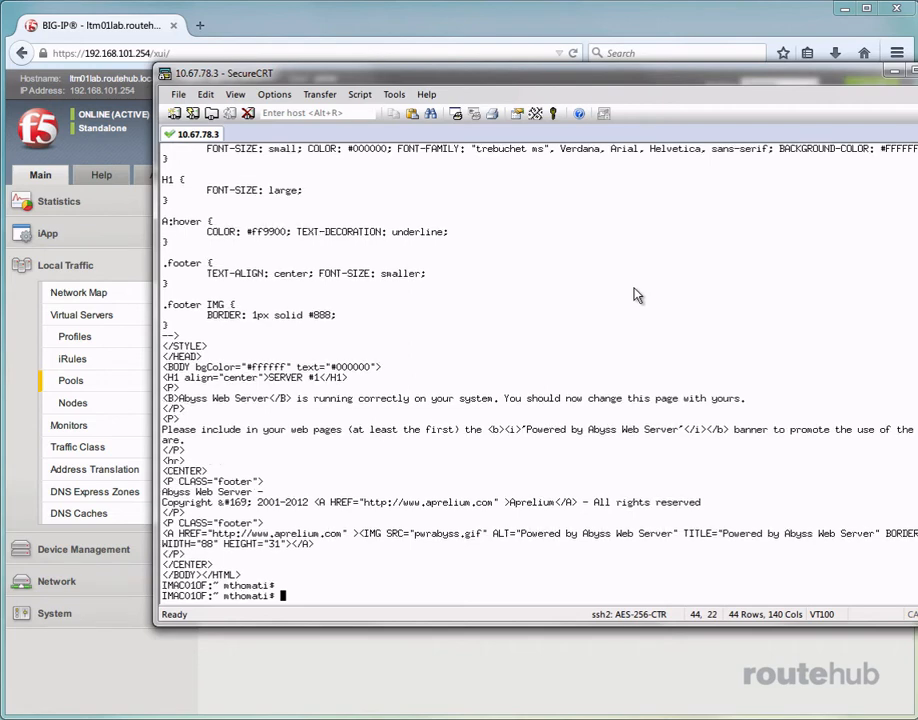
pyautogui.moveTo(449, 76); pyautogui.dragTo(917, 88)
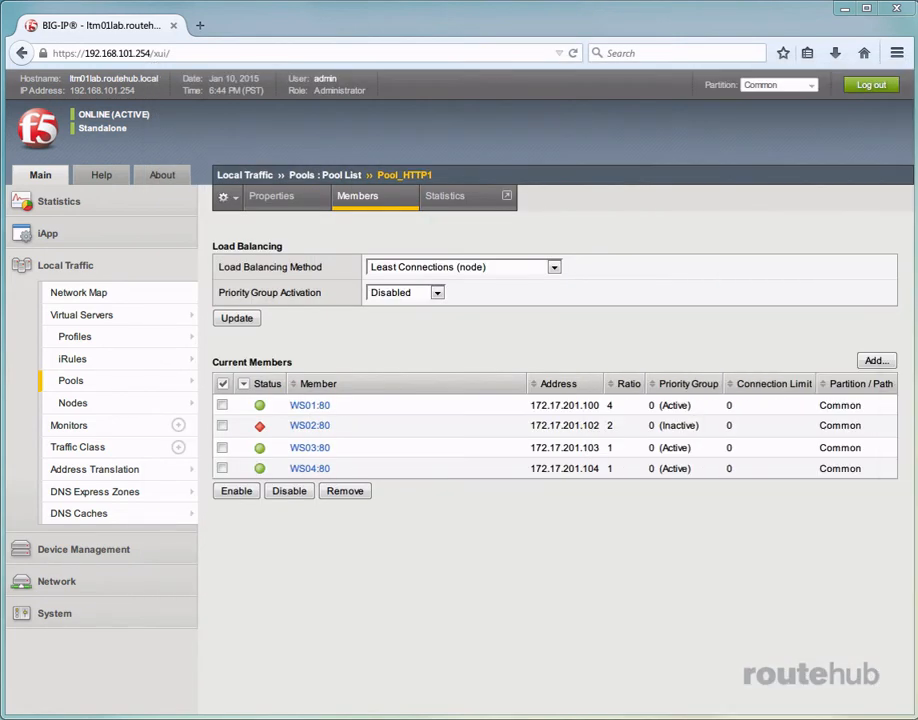
# Show the Local Traffic module statistics with the statistics type set to Pools.
pyautogui.click(40, 205)
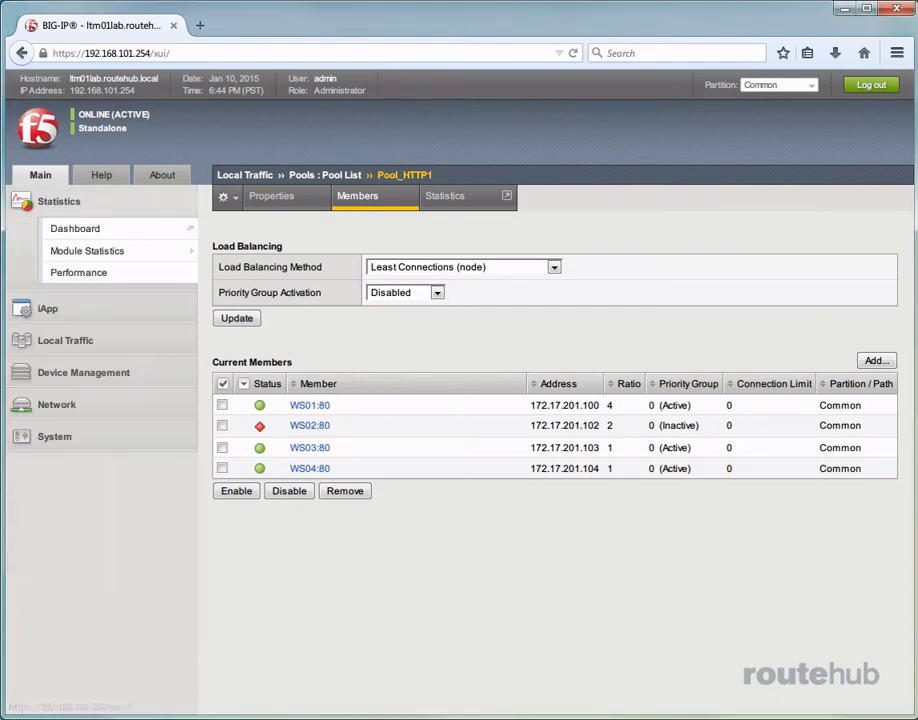
pyautogui.moveTo(146, 254)
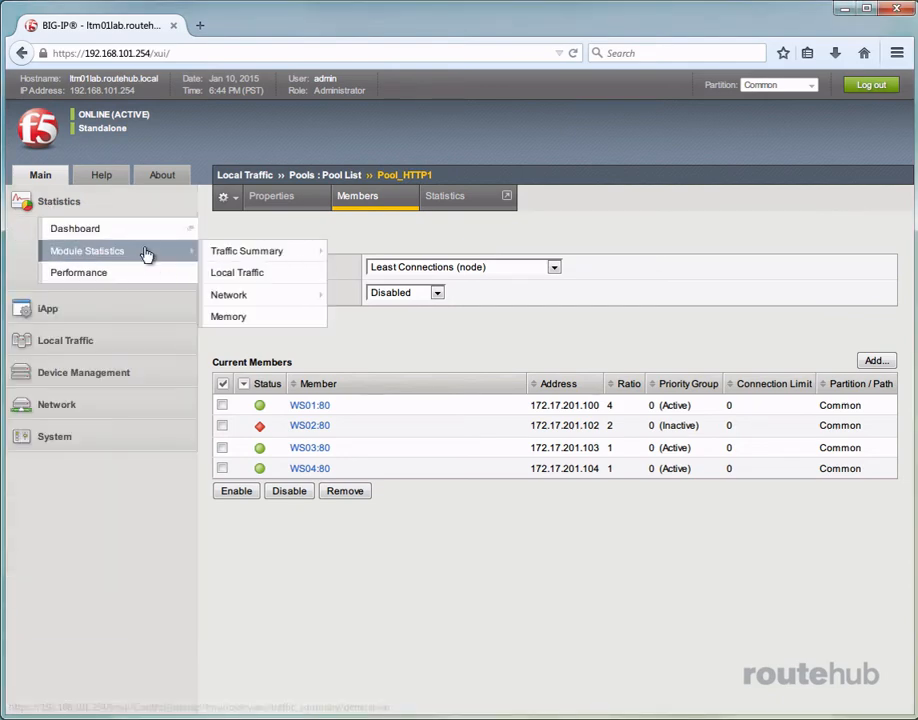
pyautogui.click(237, 272)
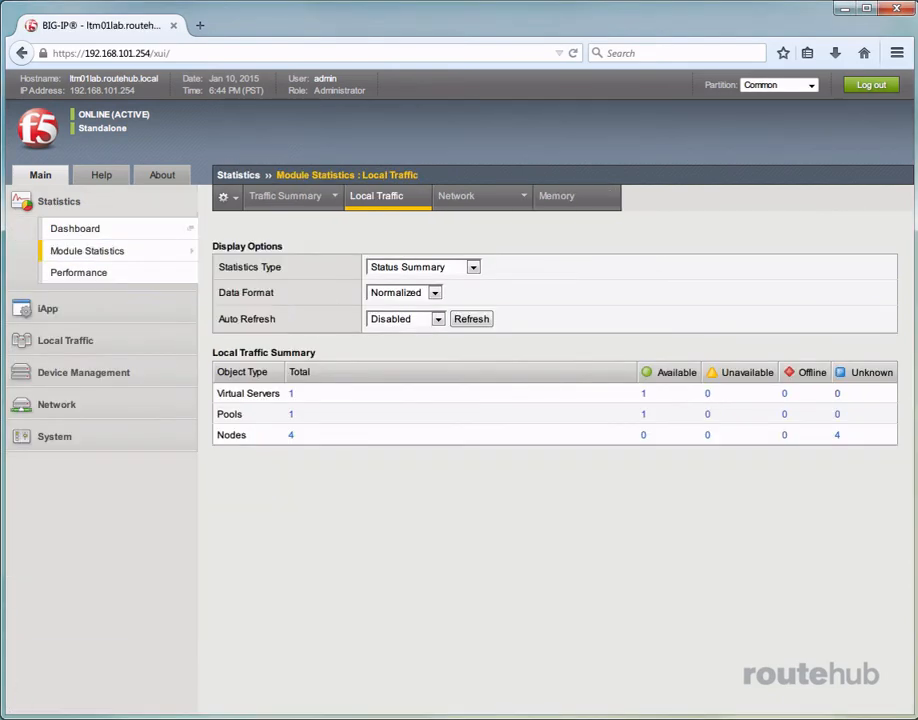
pyautogui.click(473, 267)
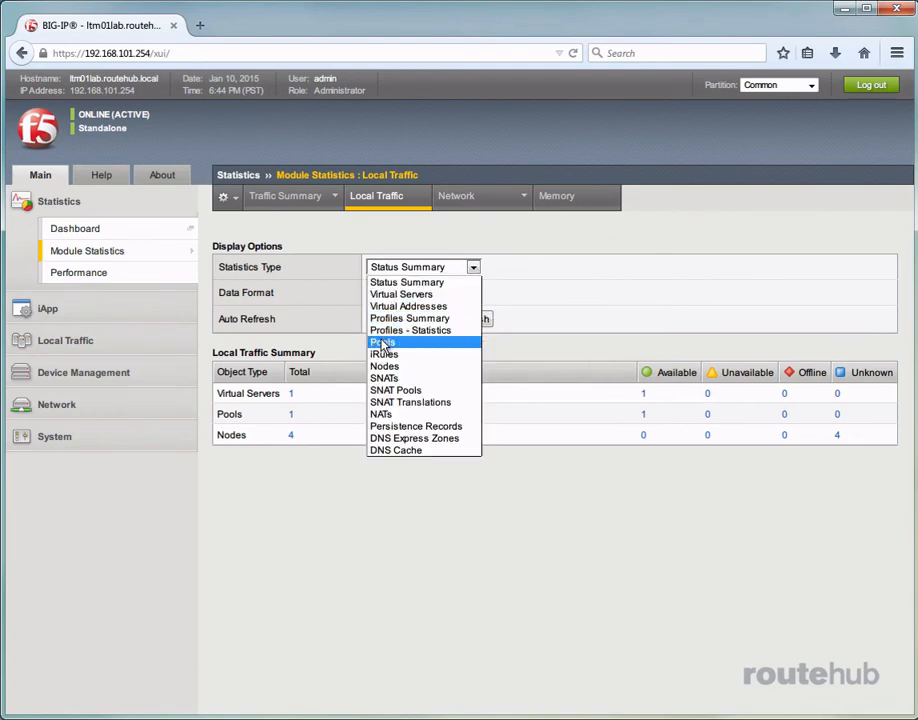
pyautogui.click(382, 343)
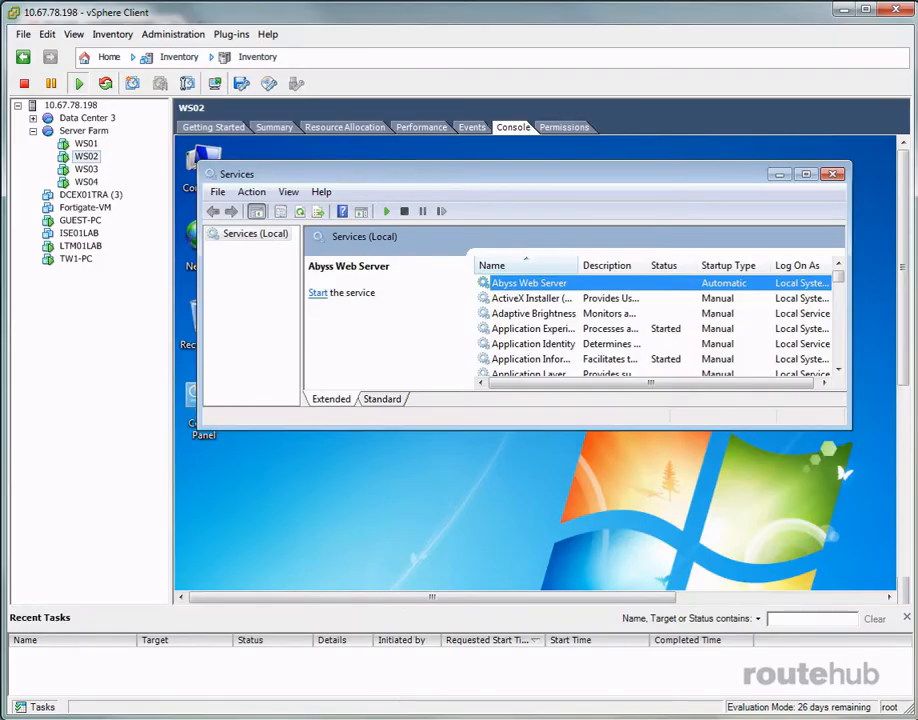
# Start the Abyss Web Server service on WS02 in vSphere Client, and refresh the pool statistics in BIG-IP.
pyautogui.click(387, 211)
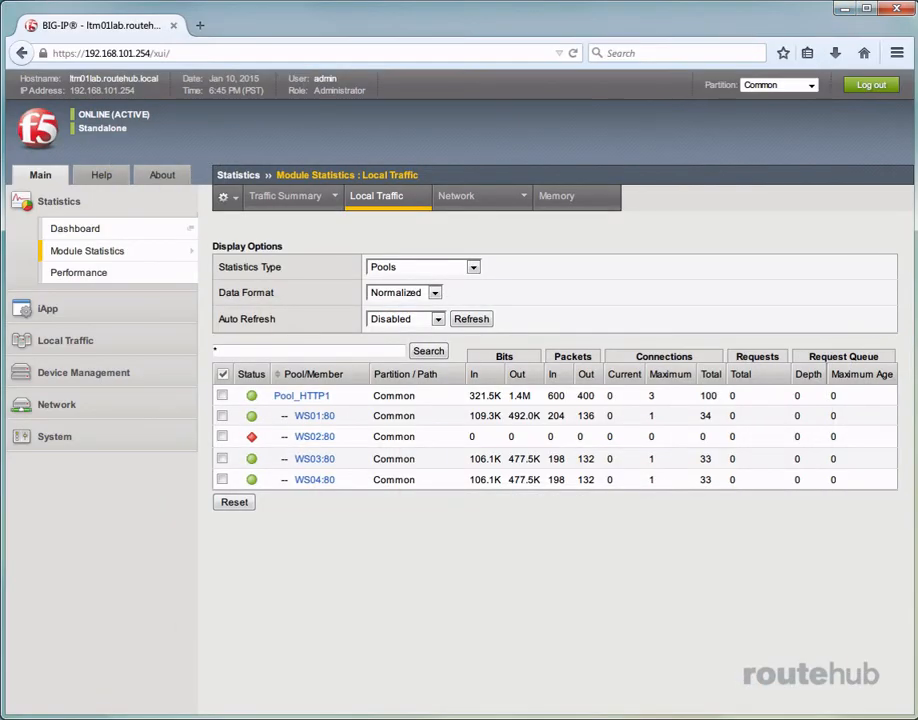
pyautogui.click(478, 320)
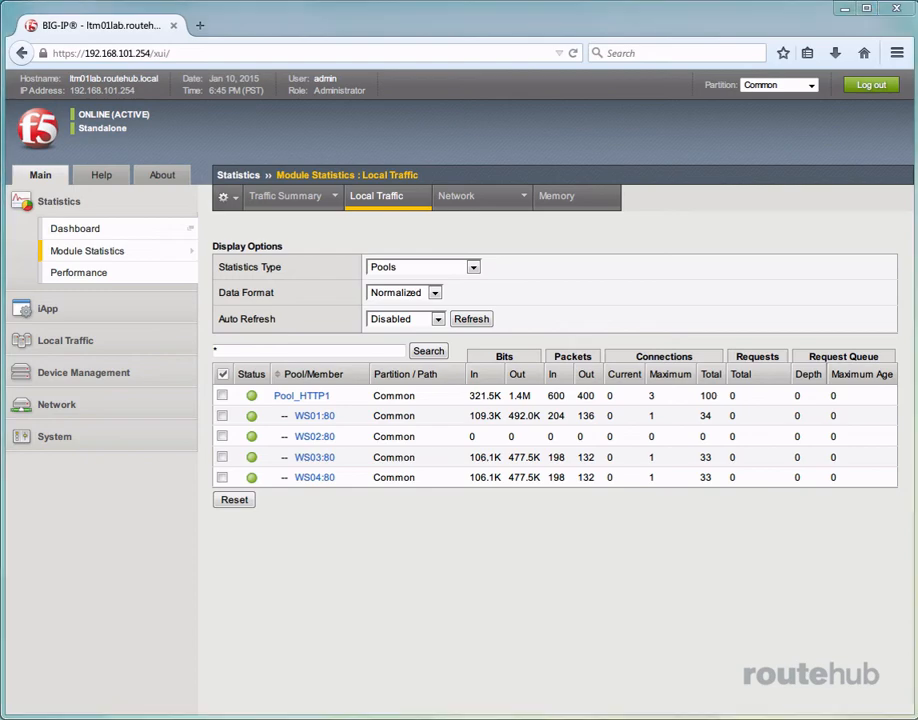
# Rerun the web request command in the SecureCRT terminal, and refresh the BIG-IP pool statistics.
pyautogui.moveTo(917, 150); pyautogui.dragTo(244, 75)
pyautogui.press('Up')
pyautogui.press('Return')
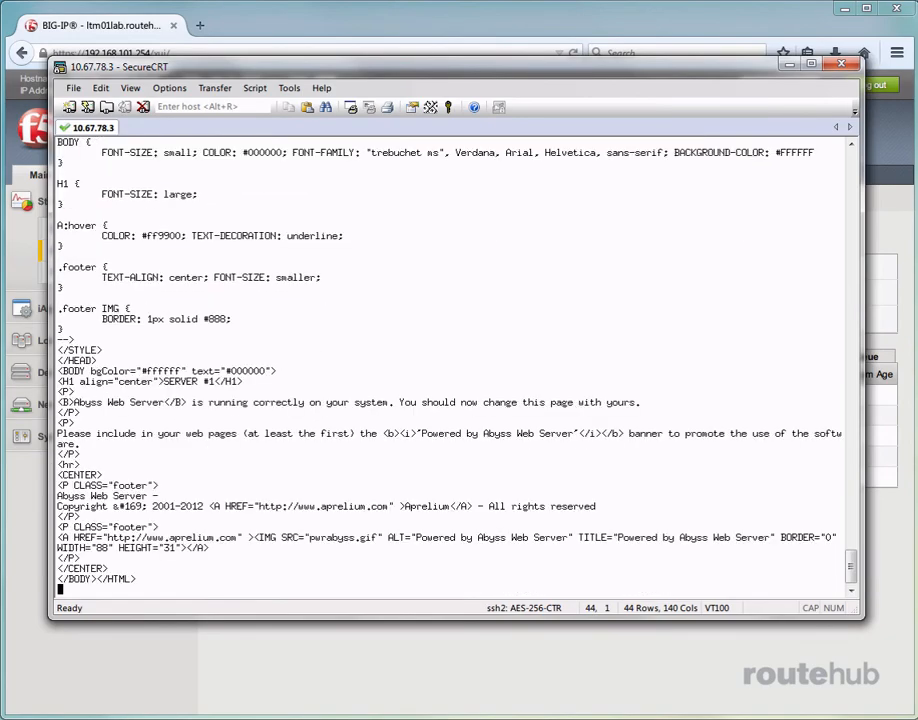
pyautogui.press('Return')
pyautogui.press('Return')
pyautogui.press('Return')
pyautogui.moveTo(368, 67); pyautogui.dragTo(917, 220)
pyautogui.click(672, 600)
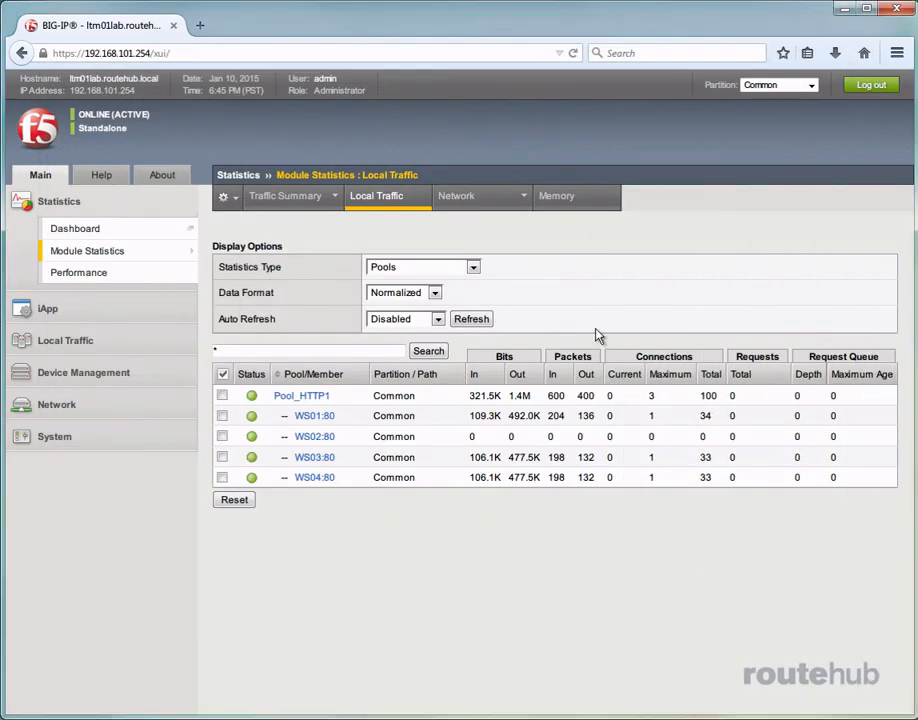
pyautogui.click(471, 318)
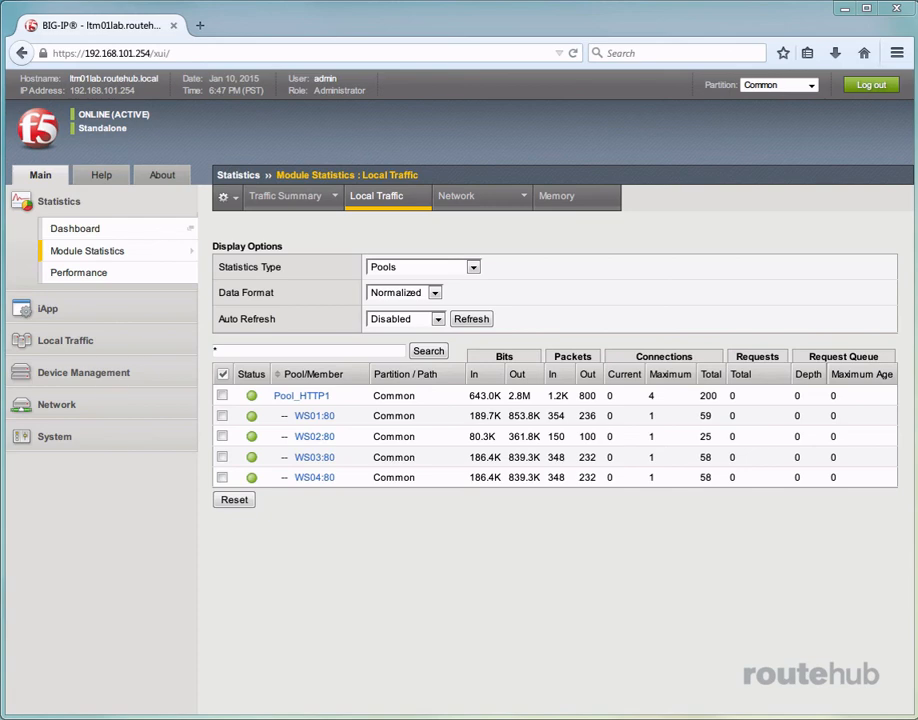
# Open the Local Traffic system log and go to its last page, page 73, to examine the pool monitor events.
pyautogui.click(54, 437)
pyautogui.scroll(-1, 100, 500)
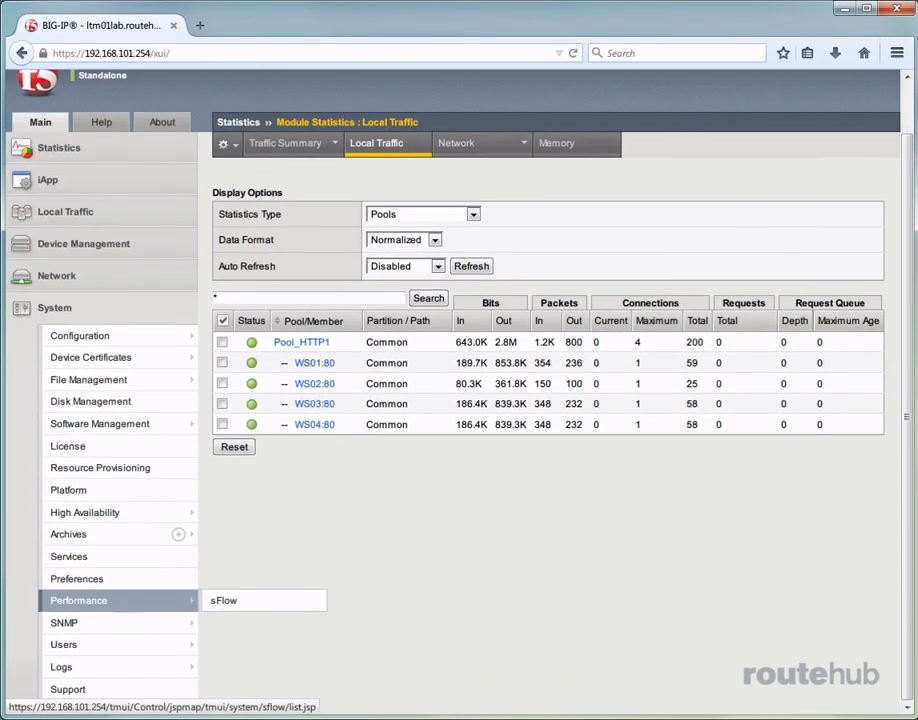
pyautogui.moveTo(143, 674)
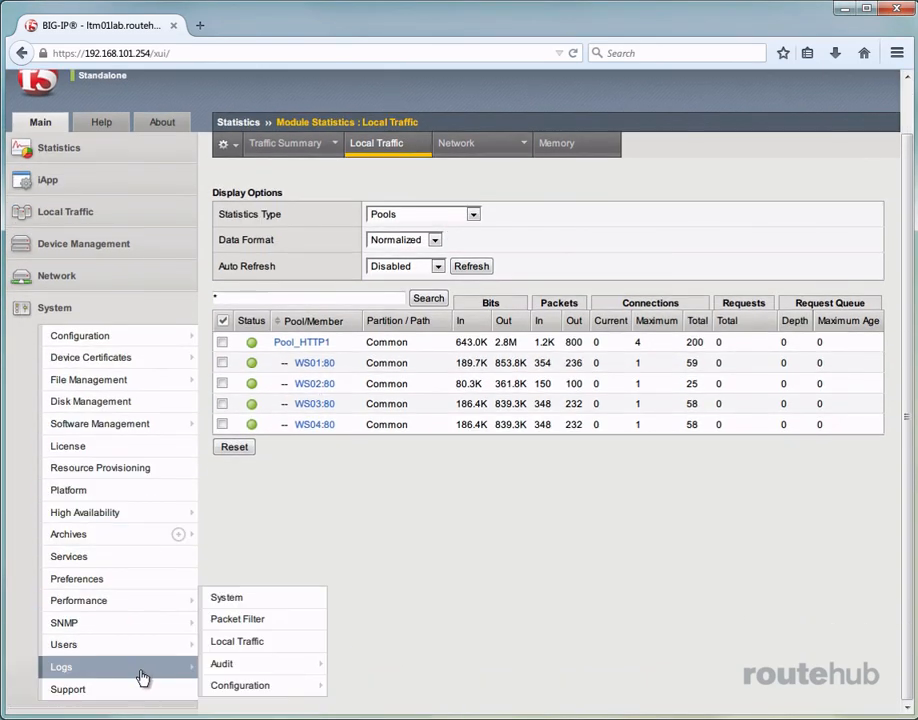
pyautogui.click(226, 641)
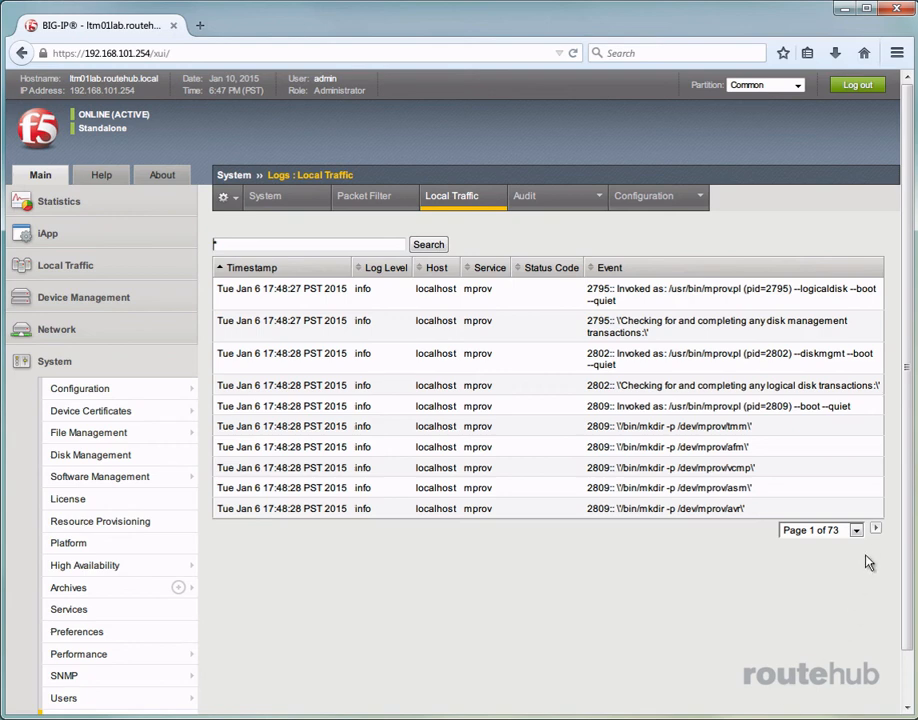
pyautogui.click(856, 531)
pyautogui.scroll(-11, 845, 595)
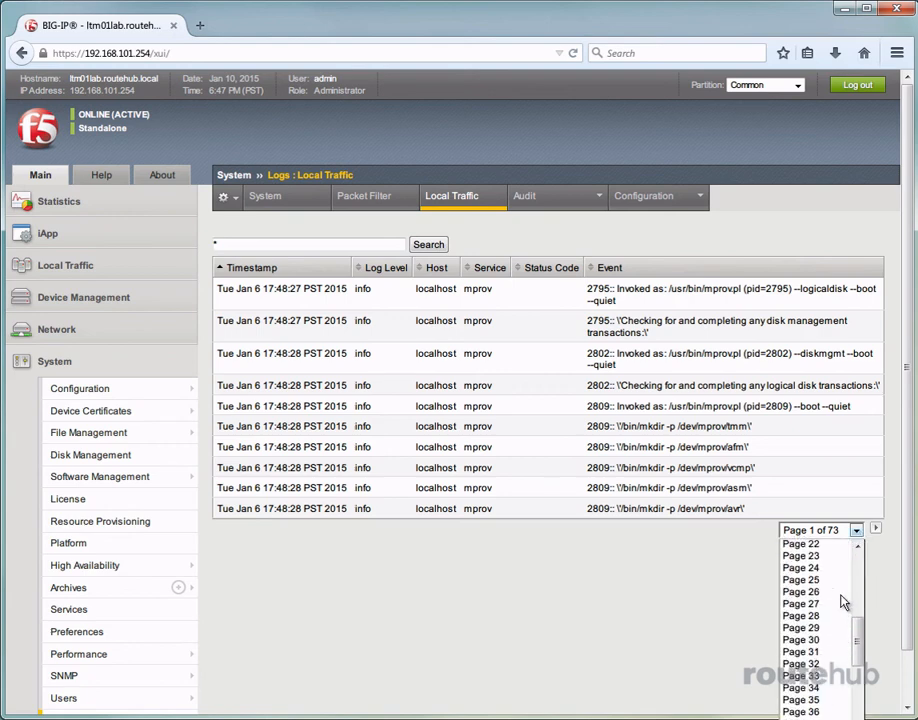
pyautogui.scroll(-7, 805, 678)
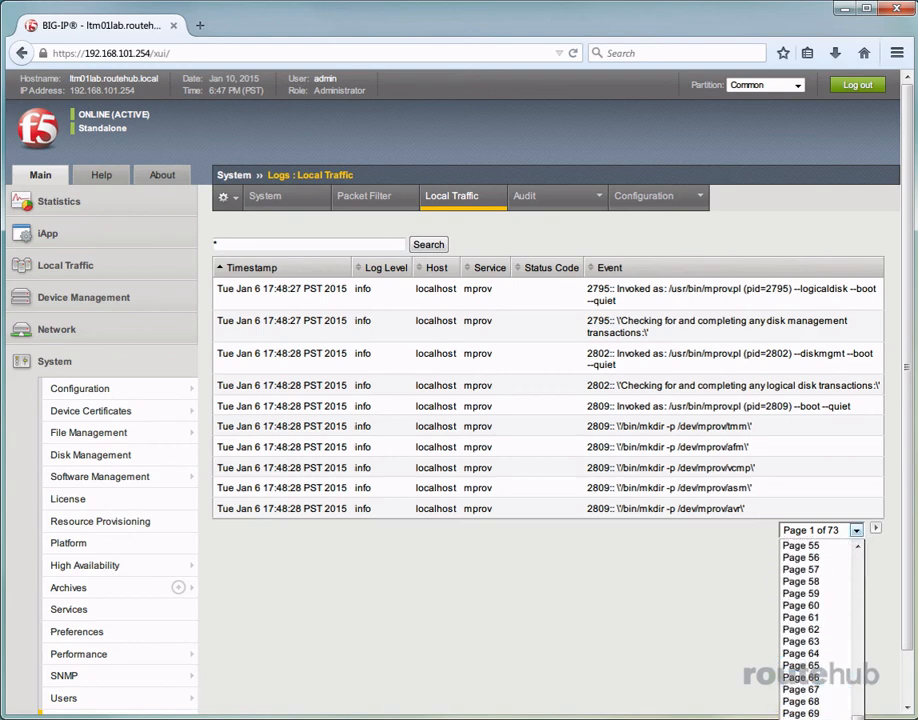
pyautogui.click(803, 719)
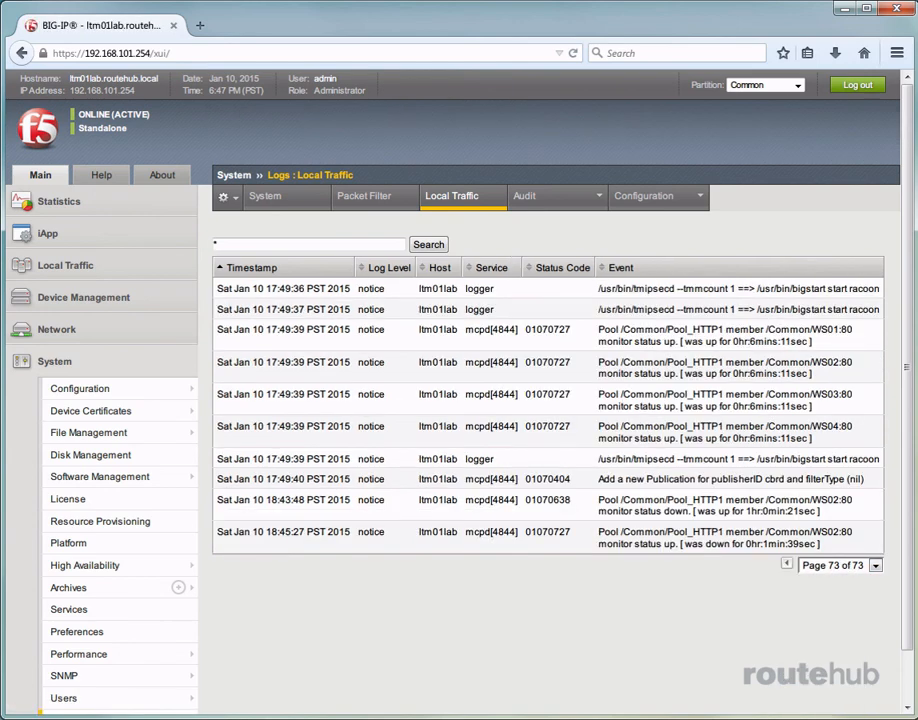